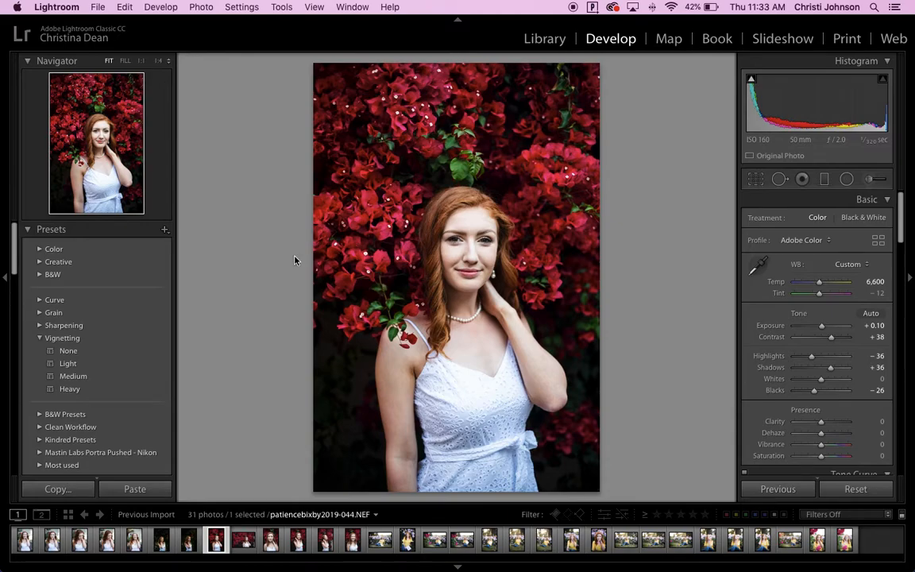
Set the edited bougainvillea portrait as the reference photo and compare it with the next three photos, ending in the single-photo view.
key("shift+r")
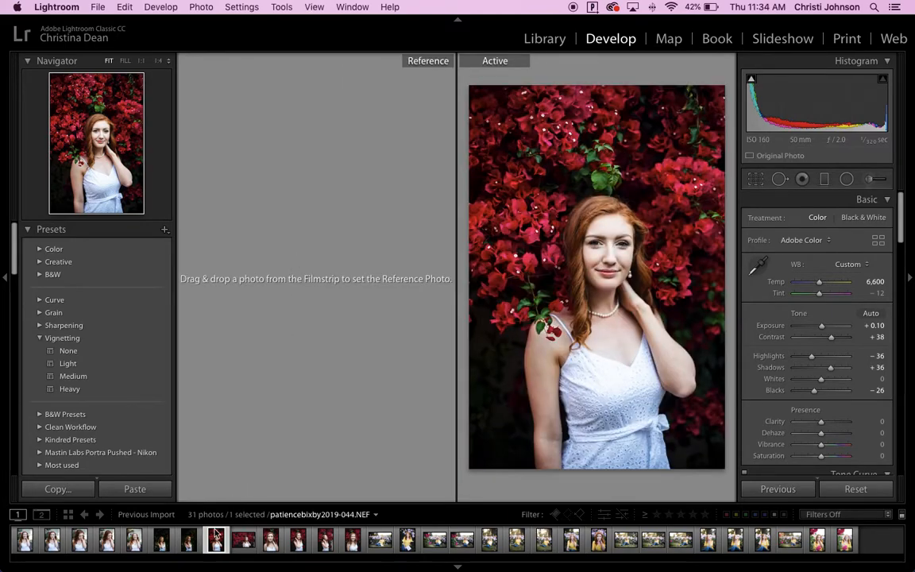
left_click_drag(216, 544, 291, 331)
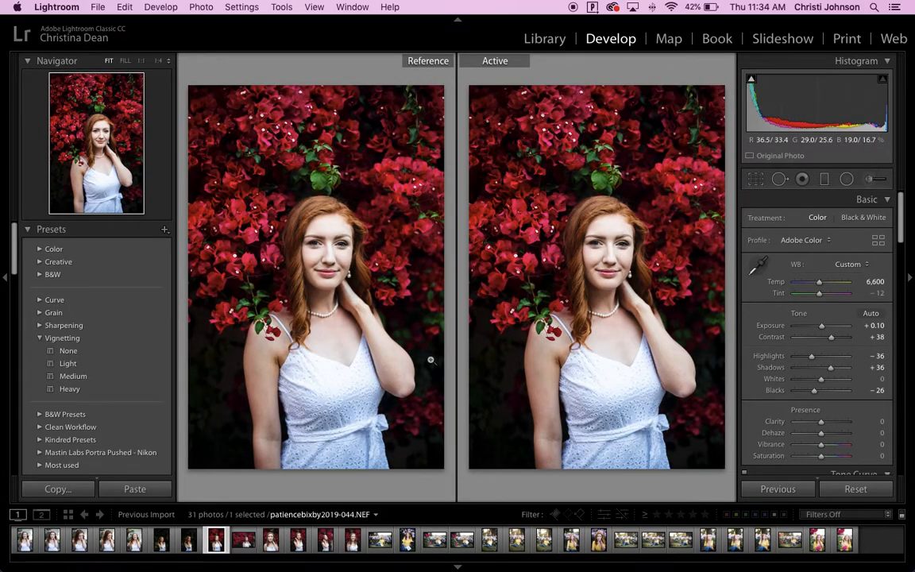
key("Right")
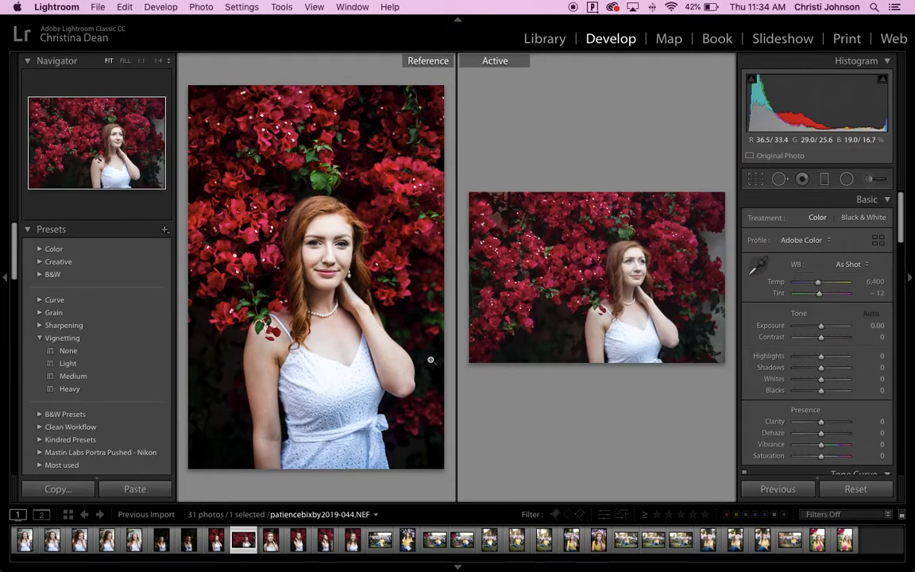
key("Right")
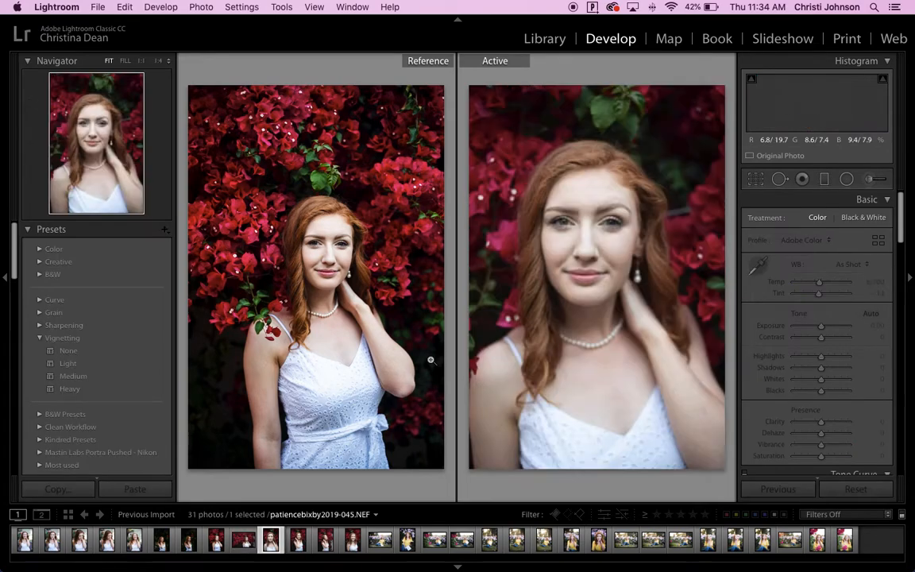
key("Right")
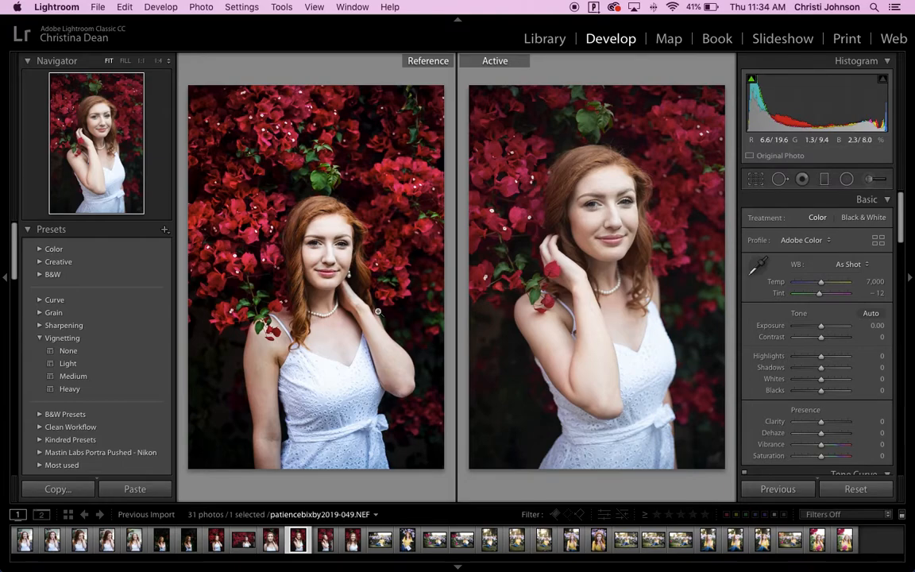
key("d")
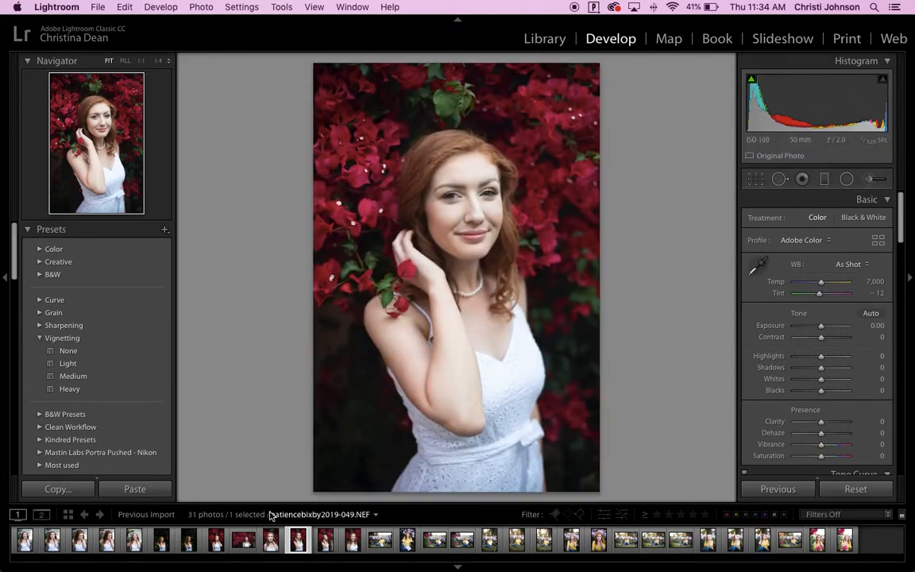
Copy the develop settings from the edited bougainvillea portrait and paste them onto the horizontal bougainvillea photo beside it.
left_click(216, 543)
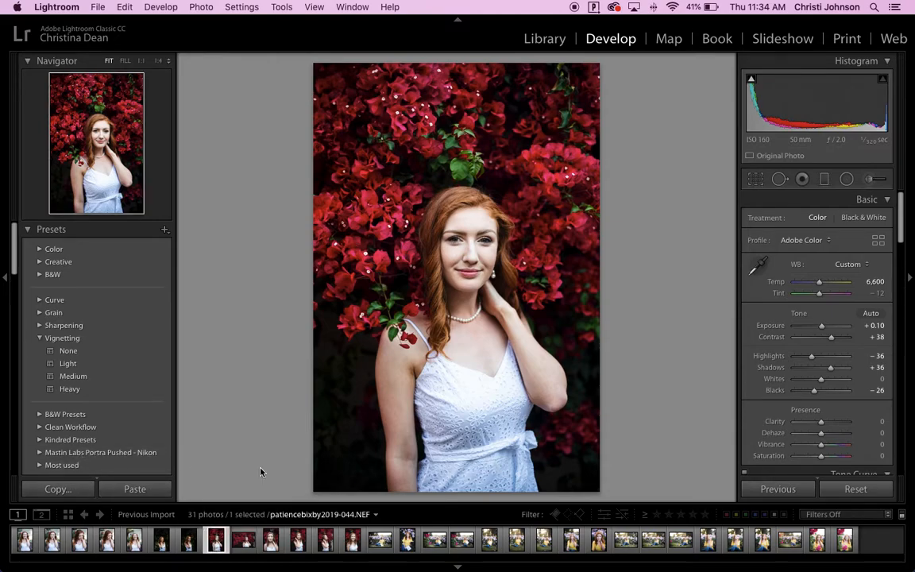
key("super+shift+c")
key("Return")
left_click(243, 540)
key("super+shift+v")
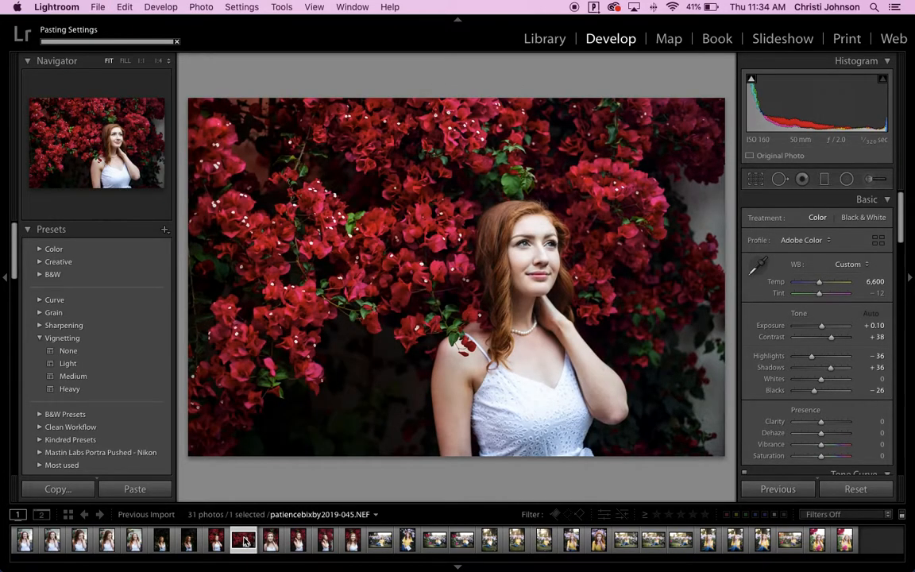
Select all six bougainvillea photos, starting from the edited portrait, and apply its develop settings to the whole group.
left_click(217, 540)
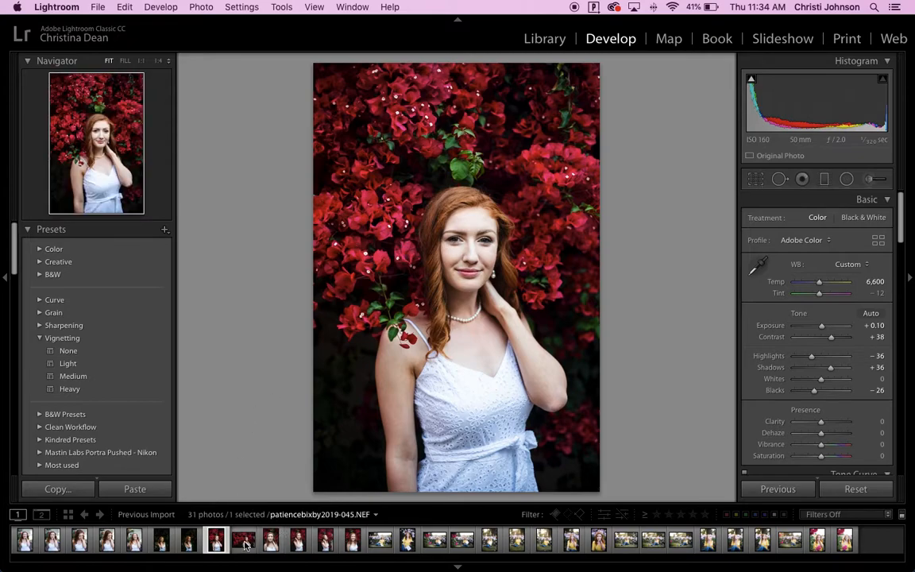
left_click(352, 544, "shift")
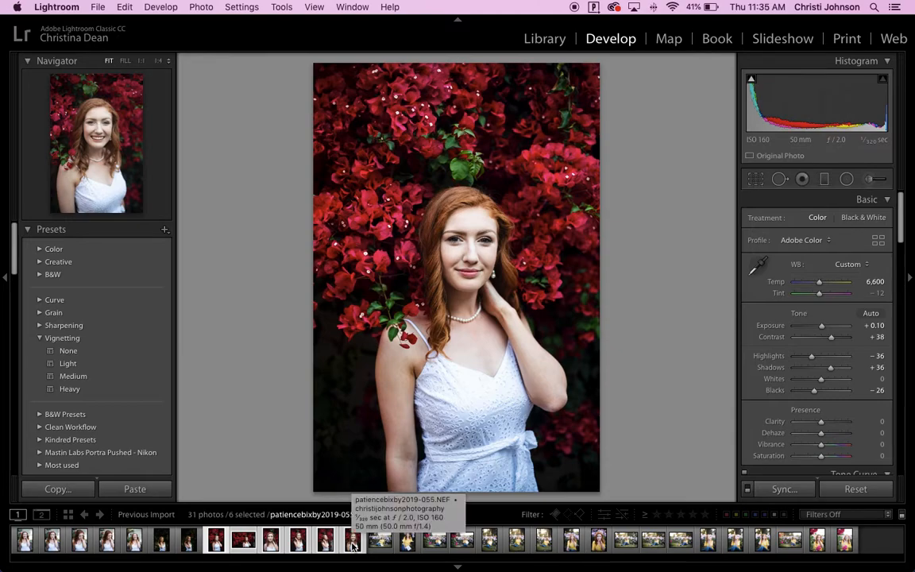
key("super+shift+s")
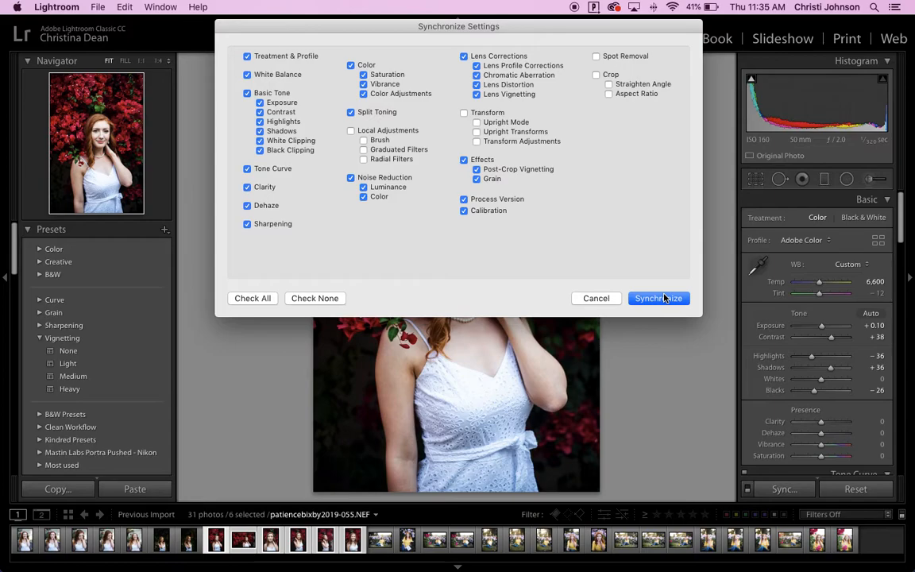
left_click(595, 299)
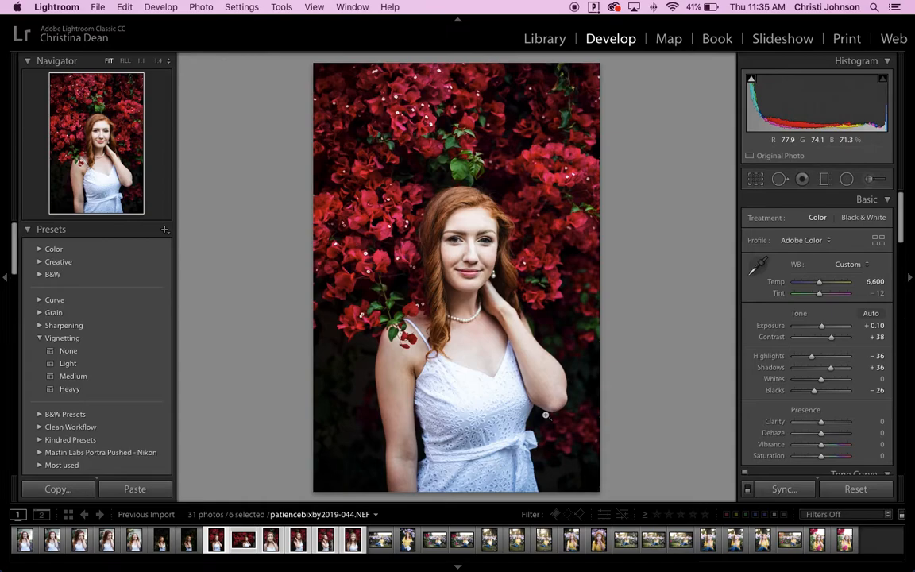
key("alt")
key("super+shift+v")
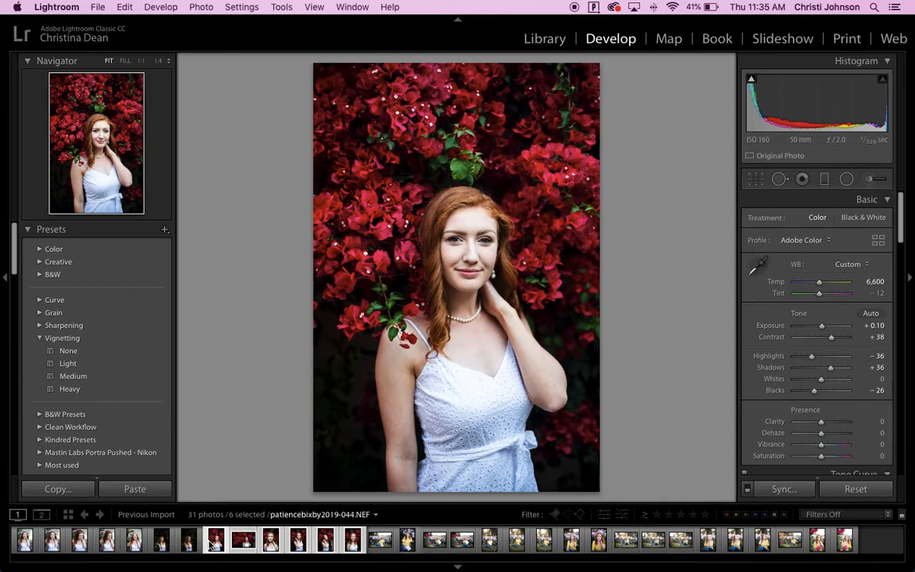
Compare the next three bougainvillea photos with the edited portrait in Reference View to check that their edits match.
key("shift+r")
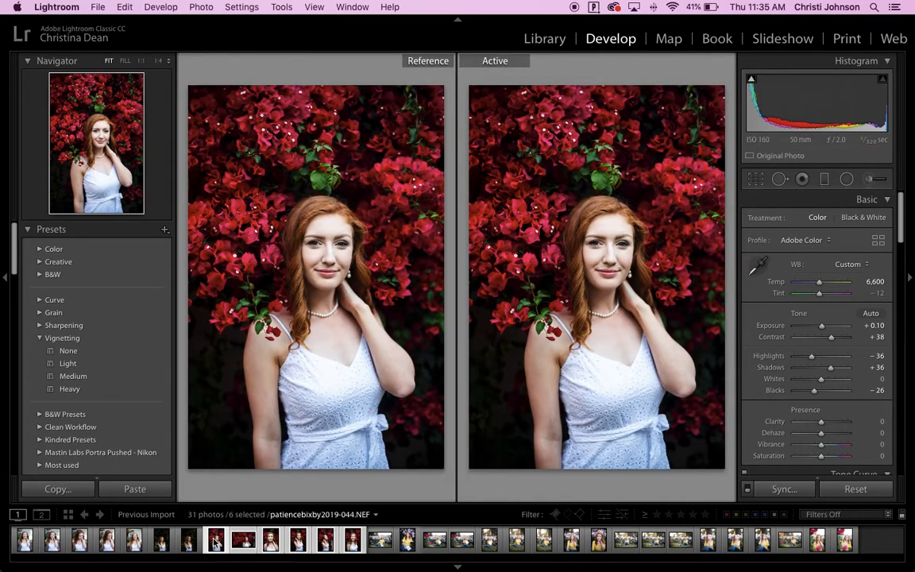
left_click(243, 540)
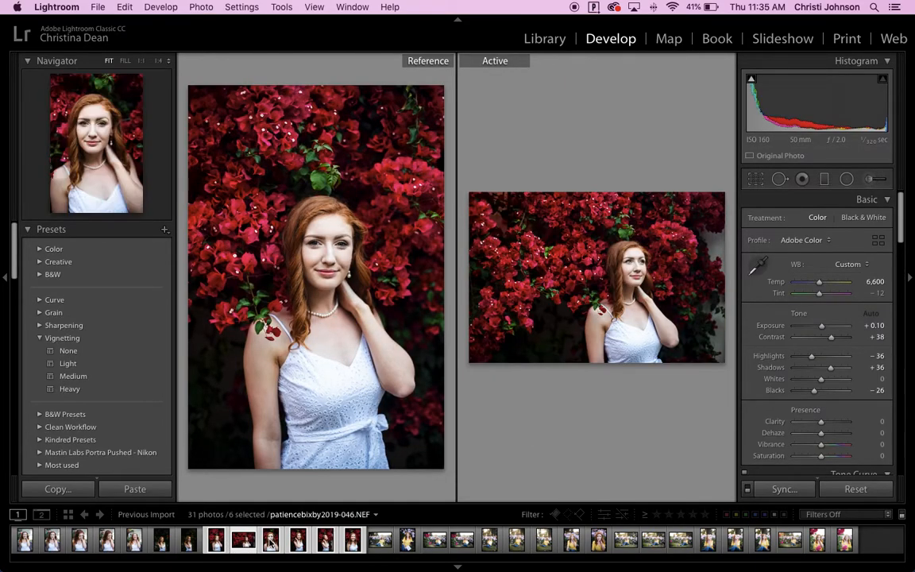
left_click(271, 544)
left_click(296, 544)
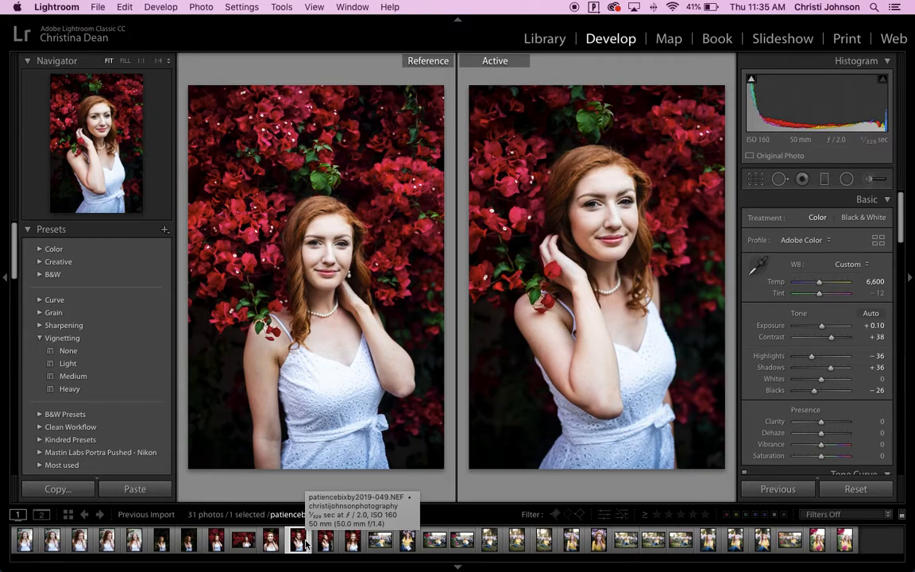
Show the photos in the Library grid and look through the catalog's folders and collections.
key("g")
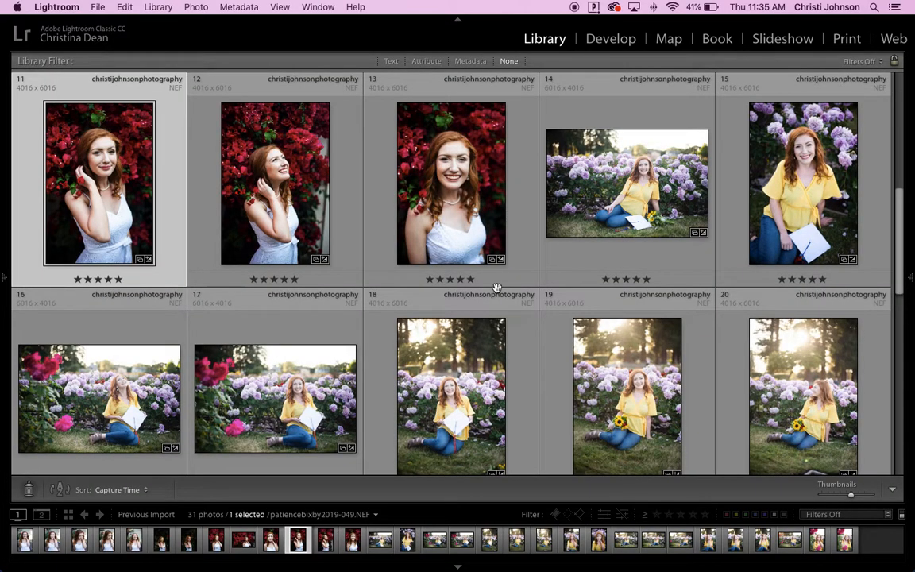
scroll(498, 291, "up", 10)
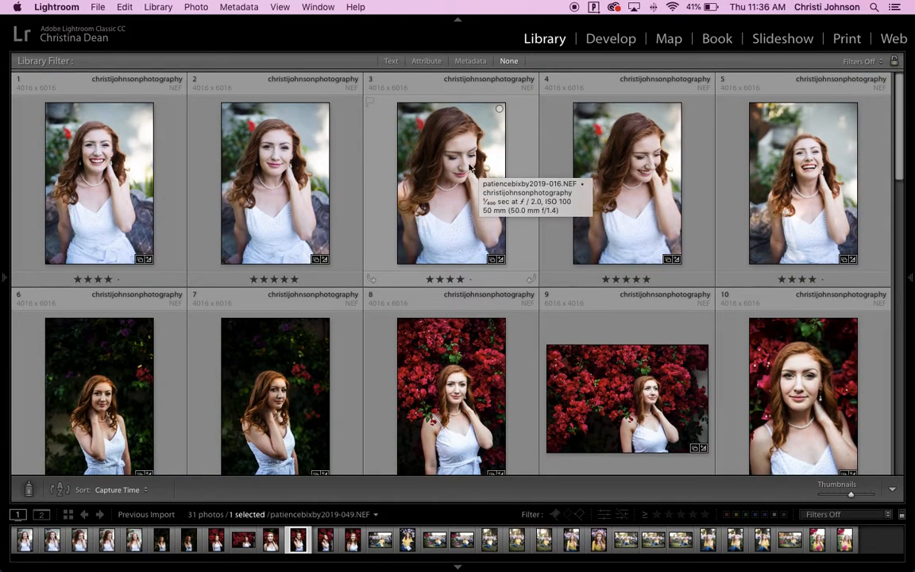
left_click(3, 135)
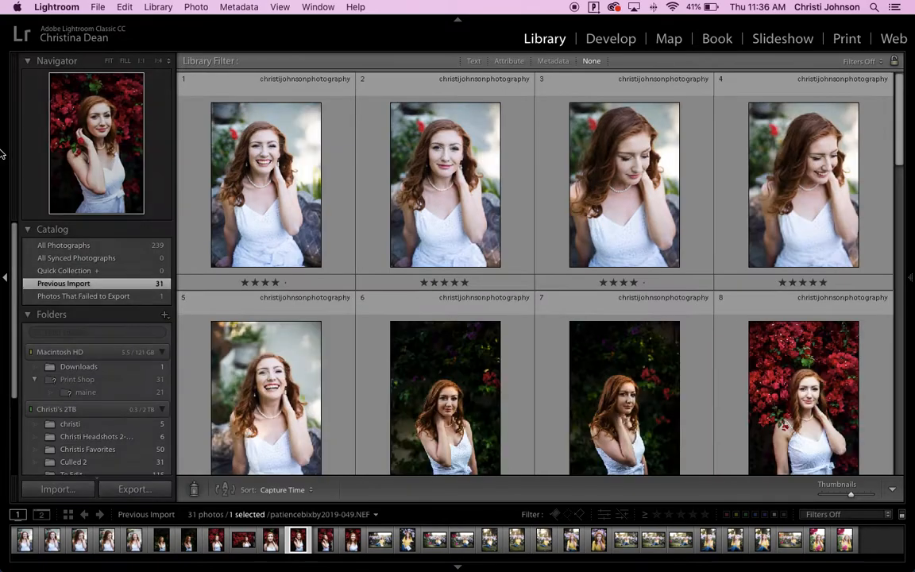
scroll(101, 348, "down", 1)
scroll(88, 389, "down", 5)
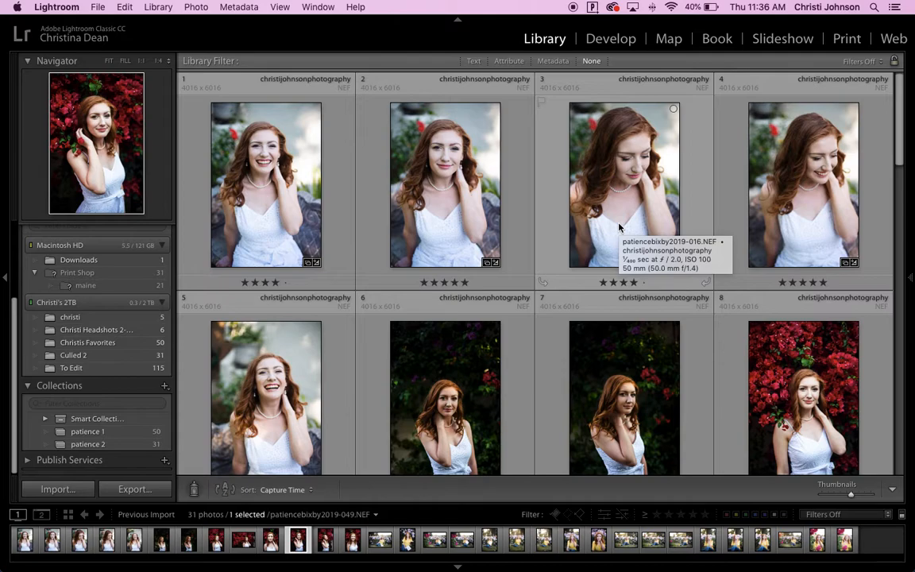
scroll(619, 228, "down", 2)
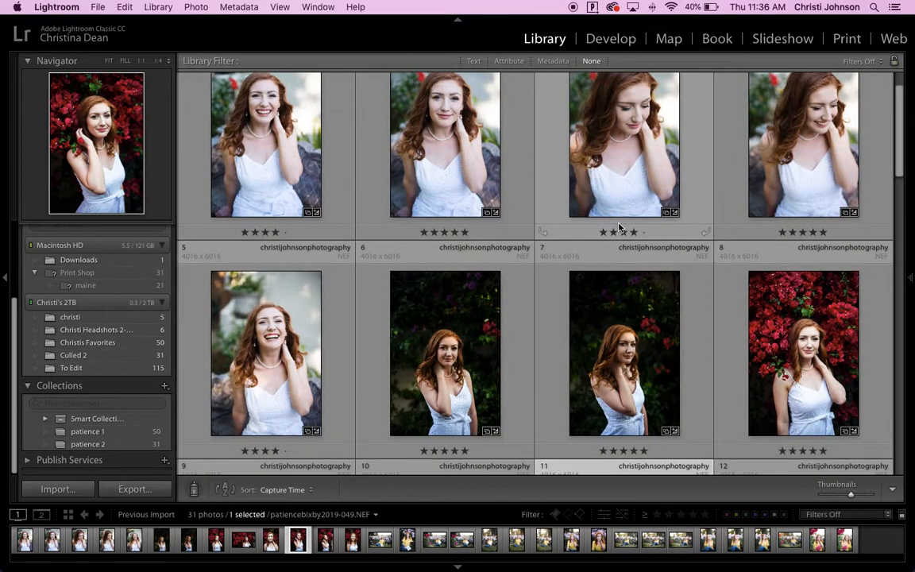
Cycle through the grid cell styles and hide the side panels so the photo grid fills the width.
key("j")
key("j")
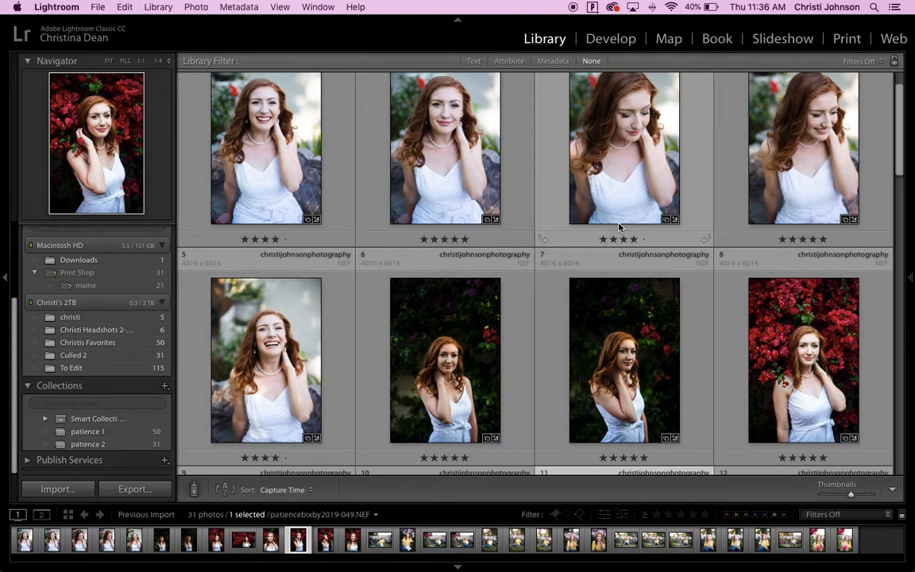
key("Tab")
key("Tab")
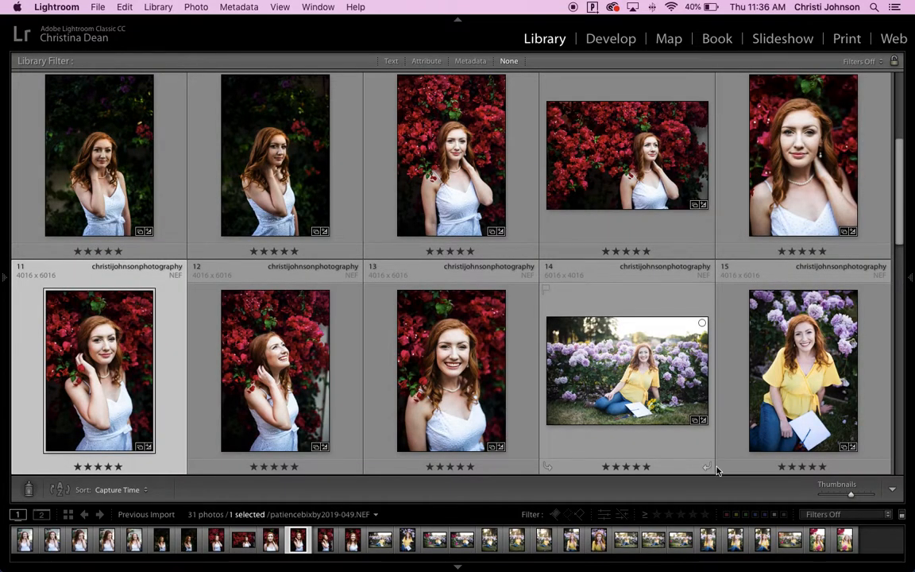
Enlarge the grid thumbnails to three per row and make more room by hiding the toolbar and shrinking the filmstrip.
mouse_move(850, 494)
left_mouse_down()
mouse_move(871, 495)
mouse_move(831, 494)
mouse_move(877, 496)
mouse_move(855, 496)
mouse_move(862, 499)
left_mouse_up()
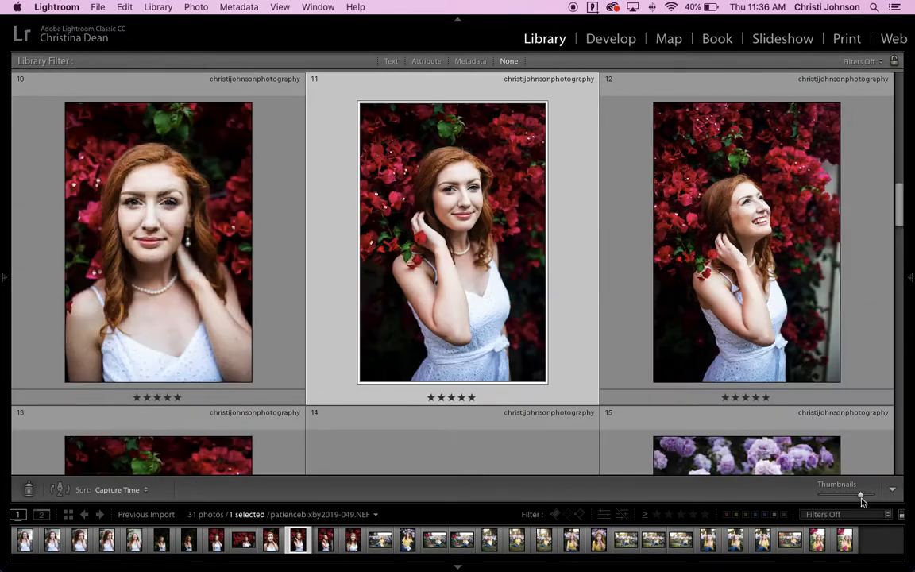
key("t")
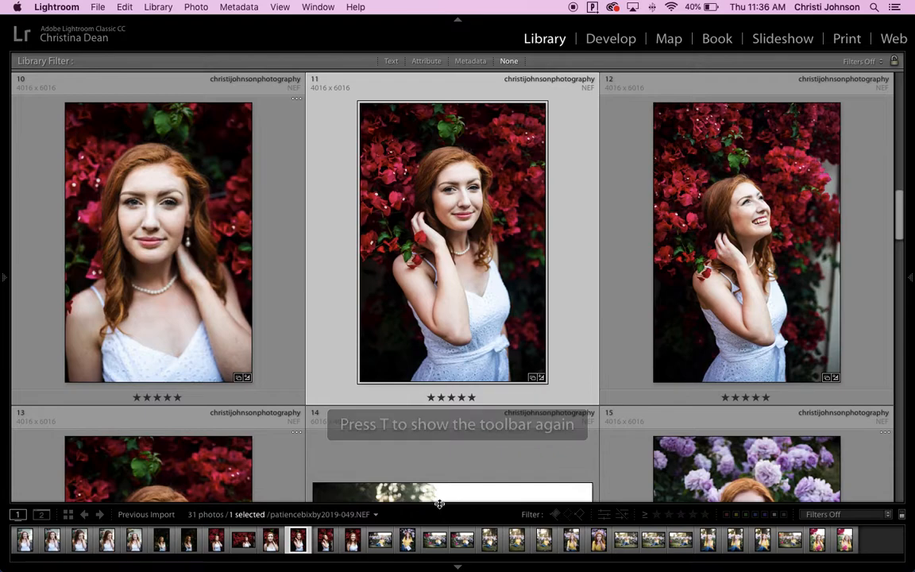
left_click_drag(439, 504, 439, 510)
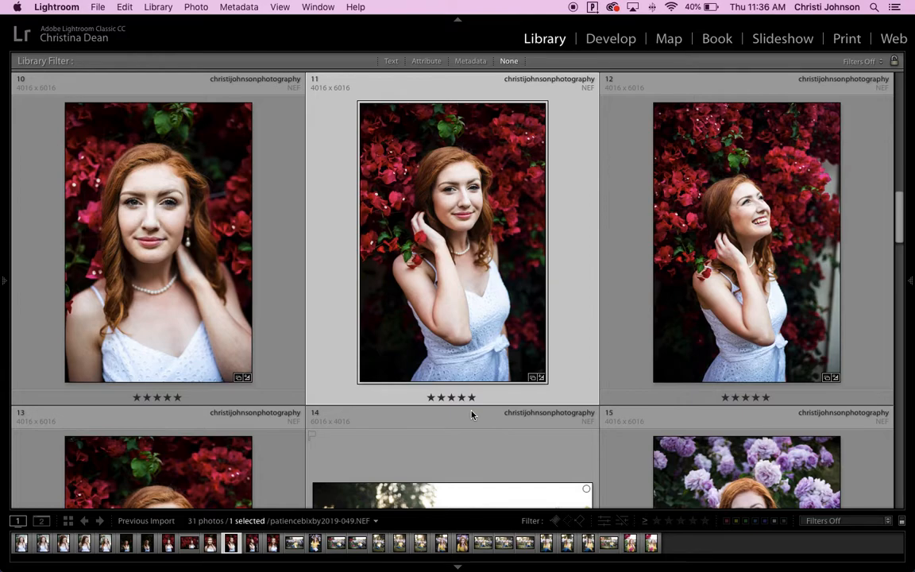
Dim the interface to review the photos in the grid, and open the backlit sunflower portrait looking away in the Develop module.
key("l")
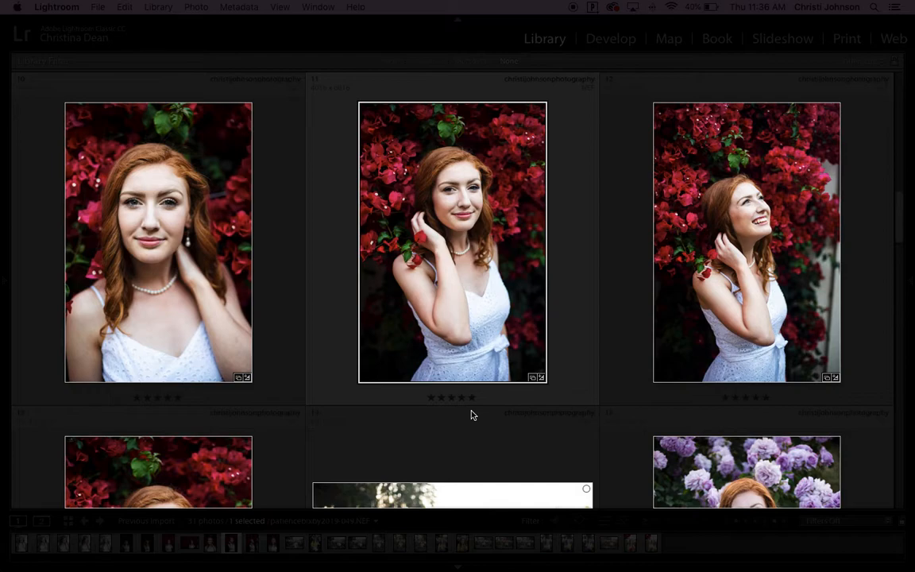
scroll(471, 415, "down", 5)
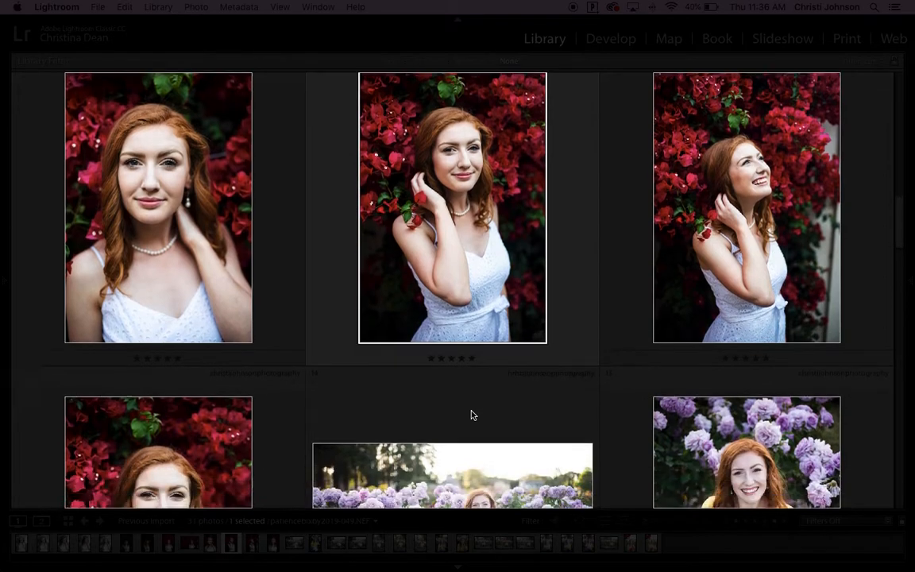
scroll(471, 414, "down", 5)
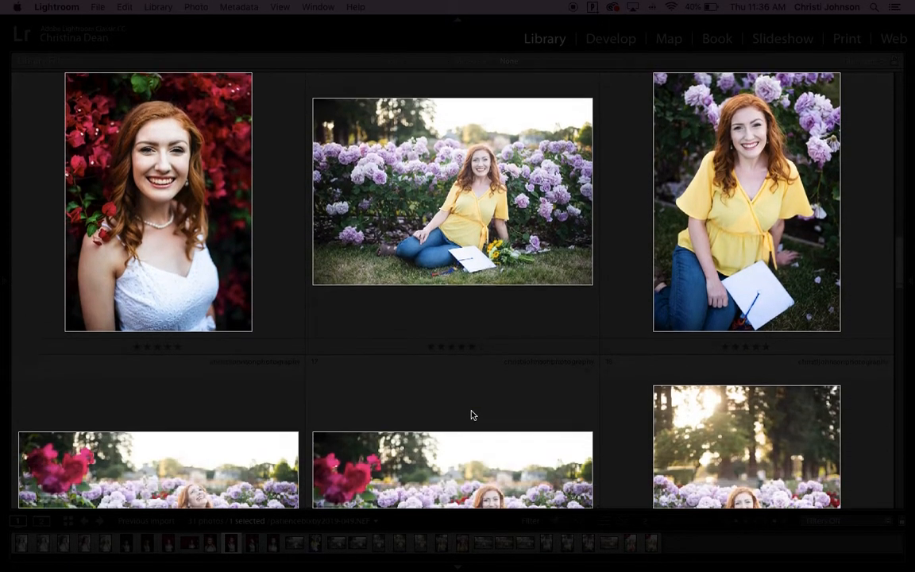
scroll(471, 415, "down", 5)
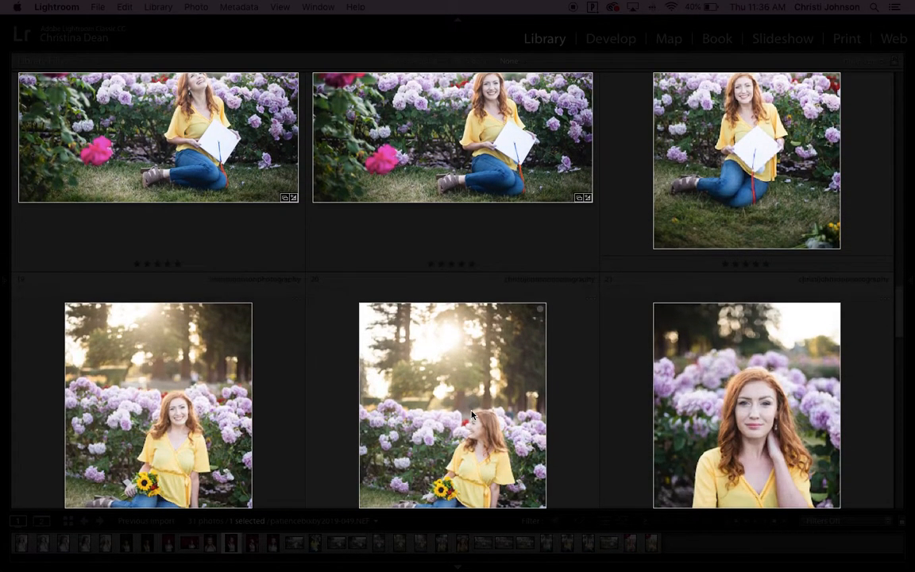
scroll(471, 415, "down", 4)
scroll(471, 415, "down", 2)
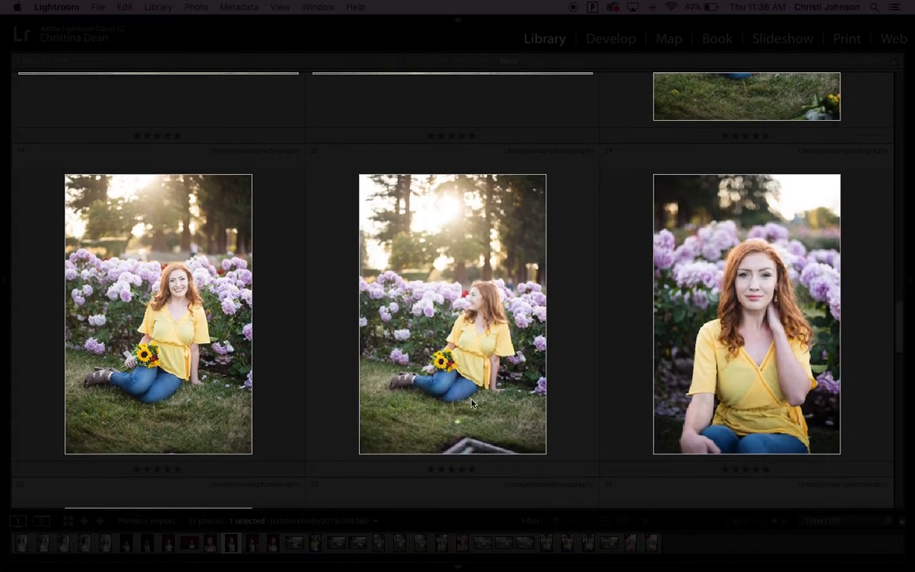
left_click(488, 339)
key("super+alt+2")
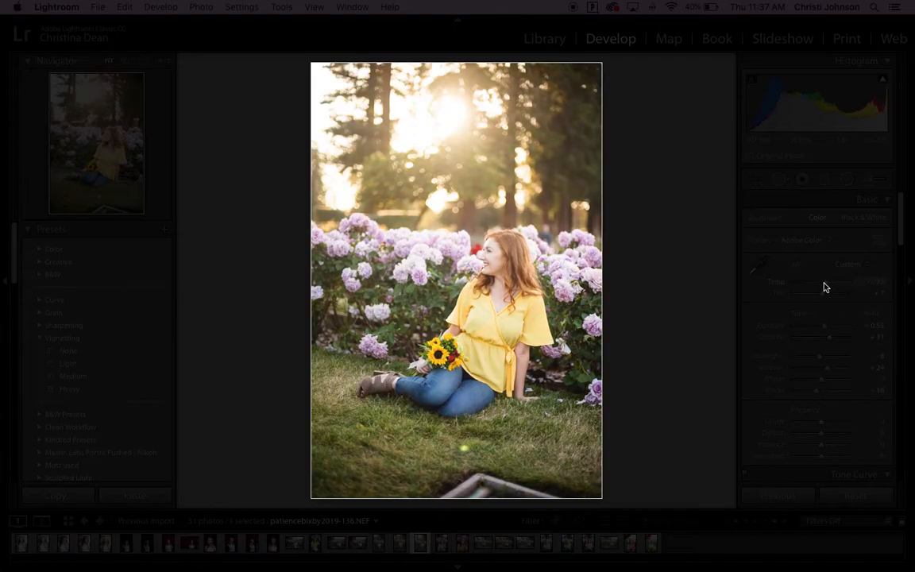
Return to the Library grid and review the remaining rose garden photos with the interface fully blacked out.
key("g")
scroll(660, 329, "down", 2)
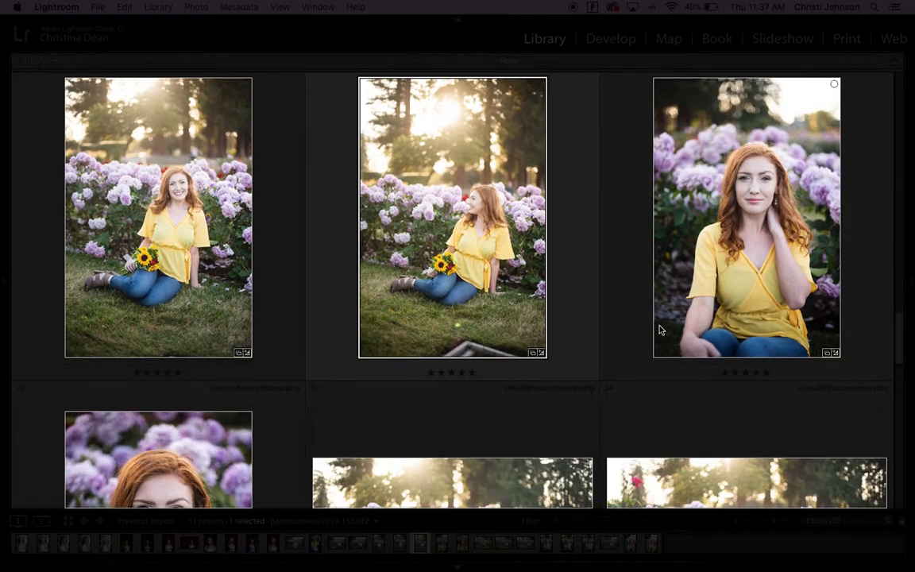
key("l")
scroll(659, 329, "down", 5)
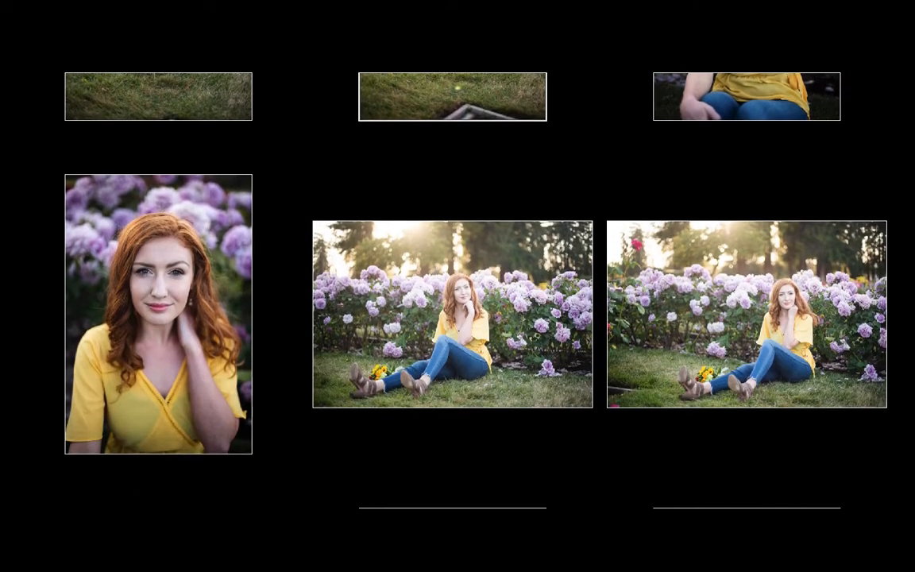
scroll(659, 329, "down", 8)
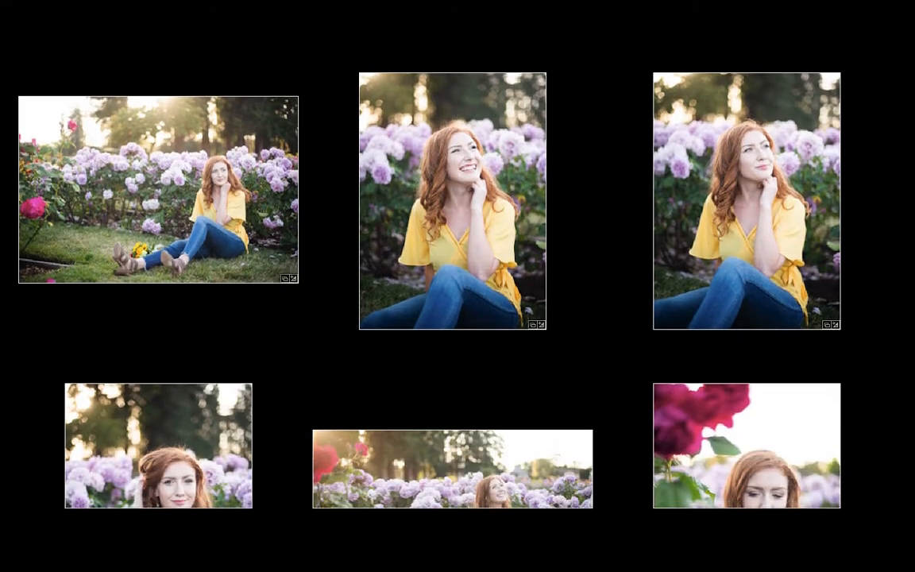
scroll(659, 330, "down", 4)
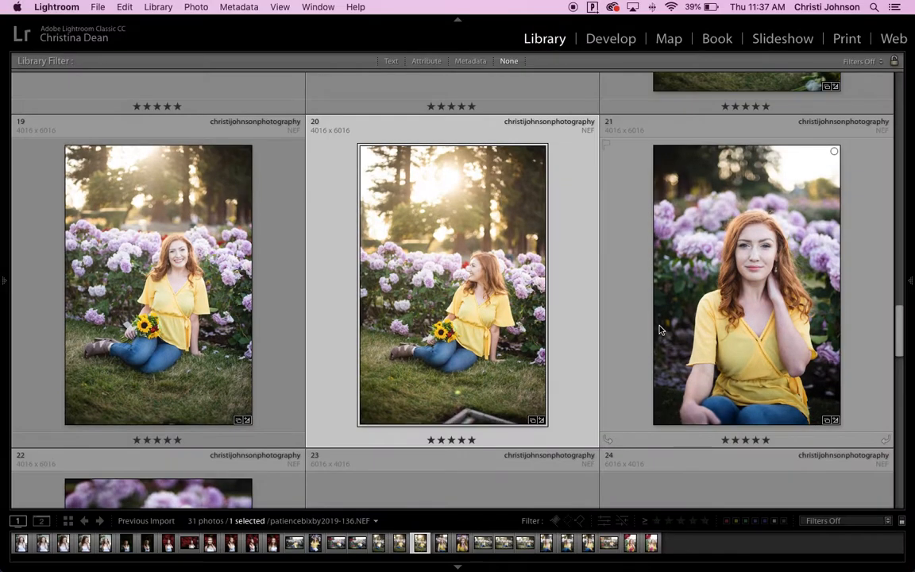
Restore the normal interface lighting and open the selected backlit sunflower portrait in the Develop module.
scroll(659, 330, "down", 2)
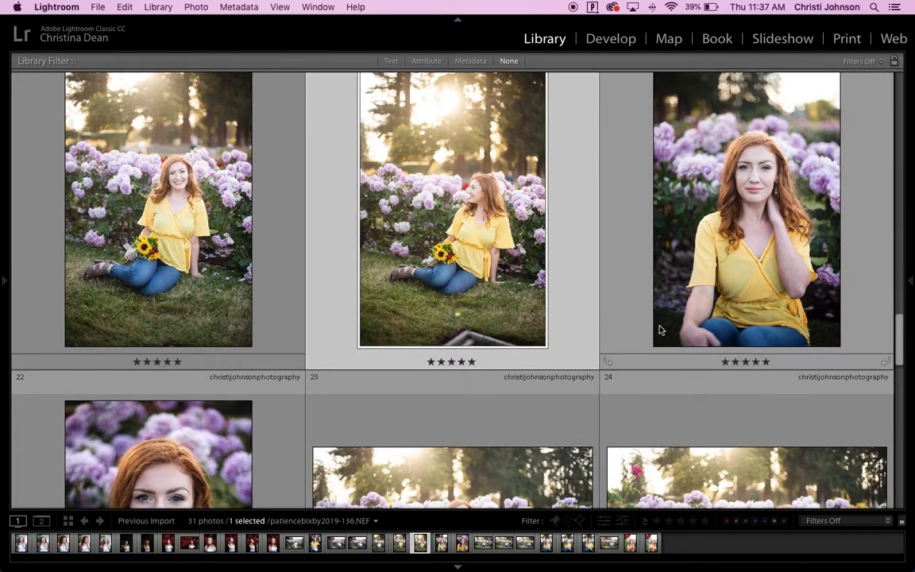
scroll(659, 330, "up", 10)
key("d")
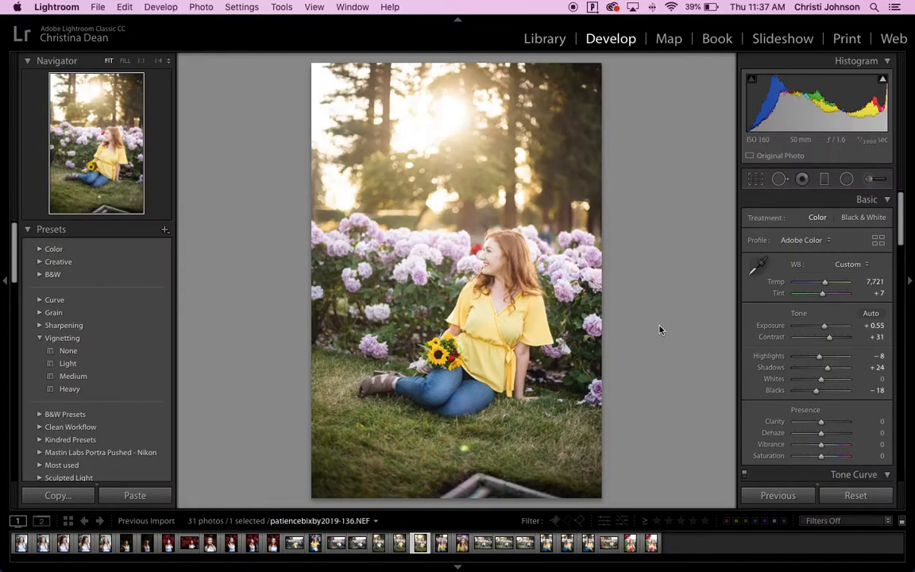